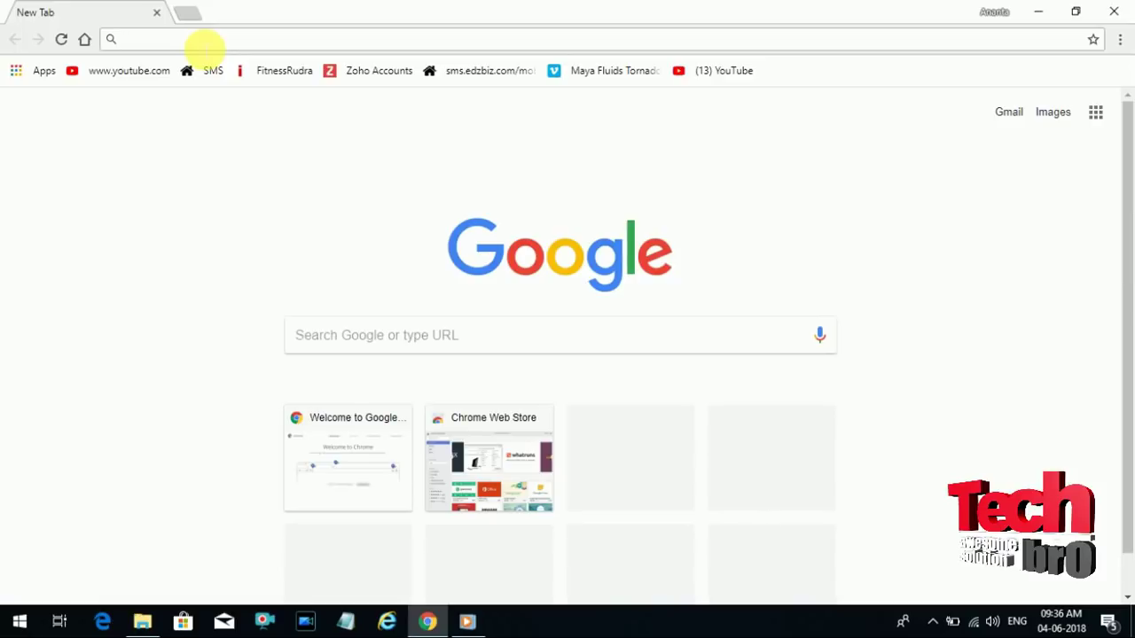
Search 'keylemon 3.2.3' and request the setup file from Download82's first download mirror
{"action": "type", "text": "key"}
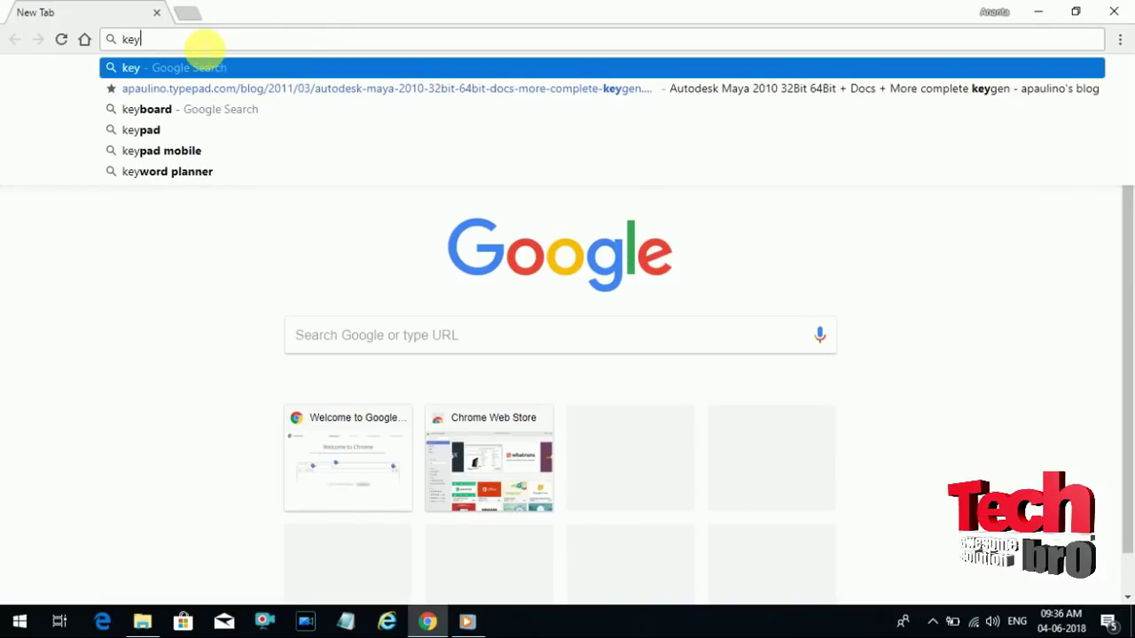
{"action": "type", "text": "lemon "}
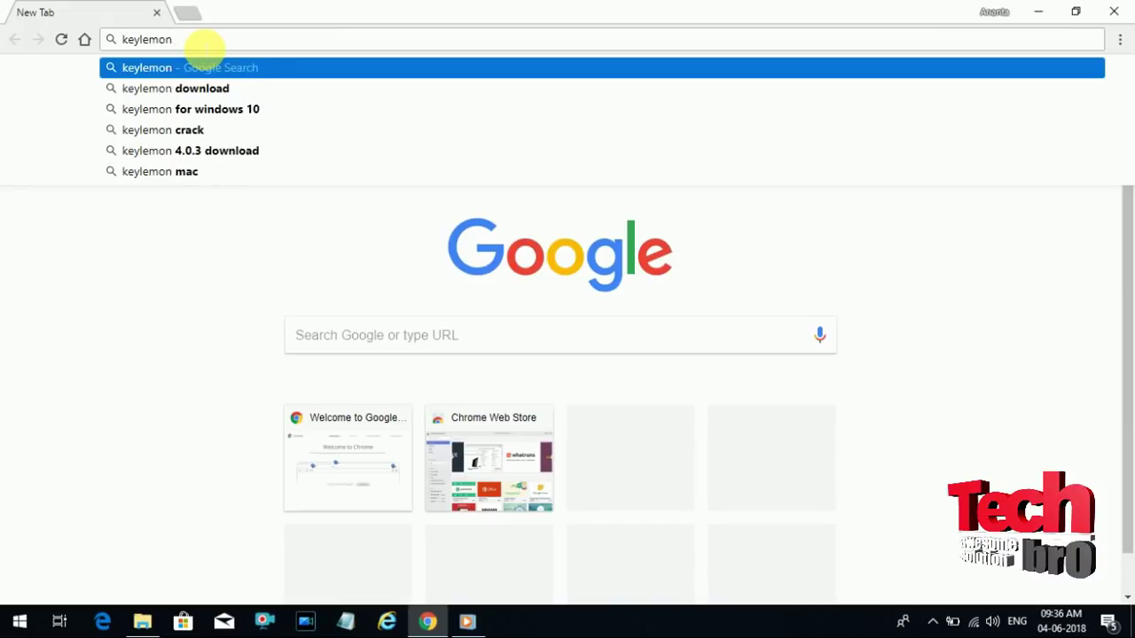
{"action": "type", "text": "3.2."}
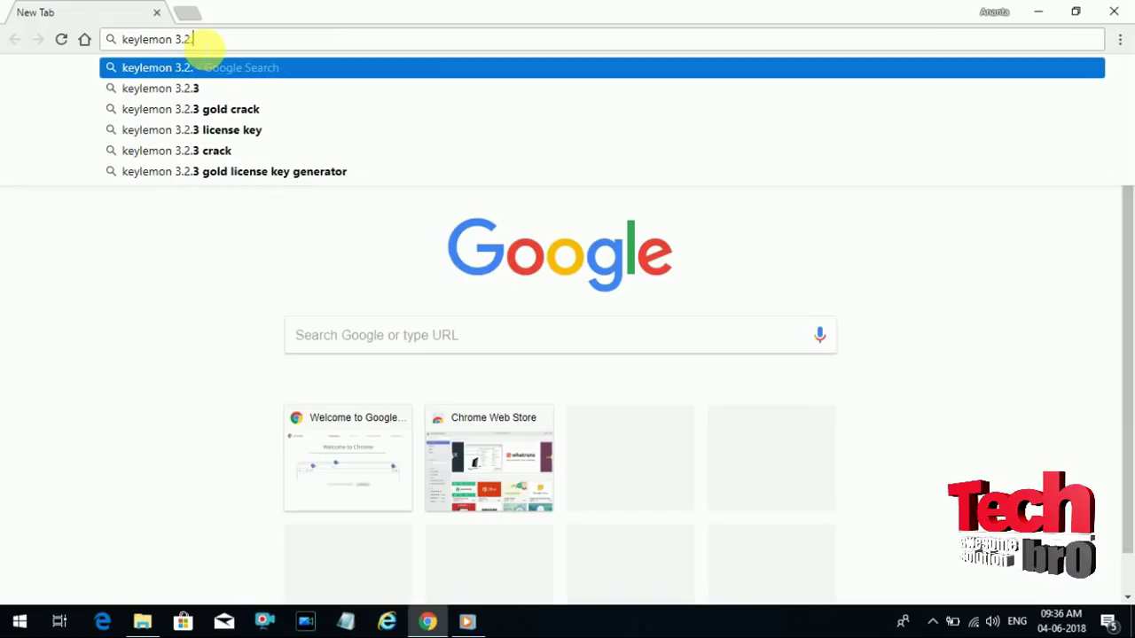
{"action": "type", "text": "3"}
{"action": "key", "text": "Return"}
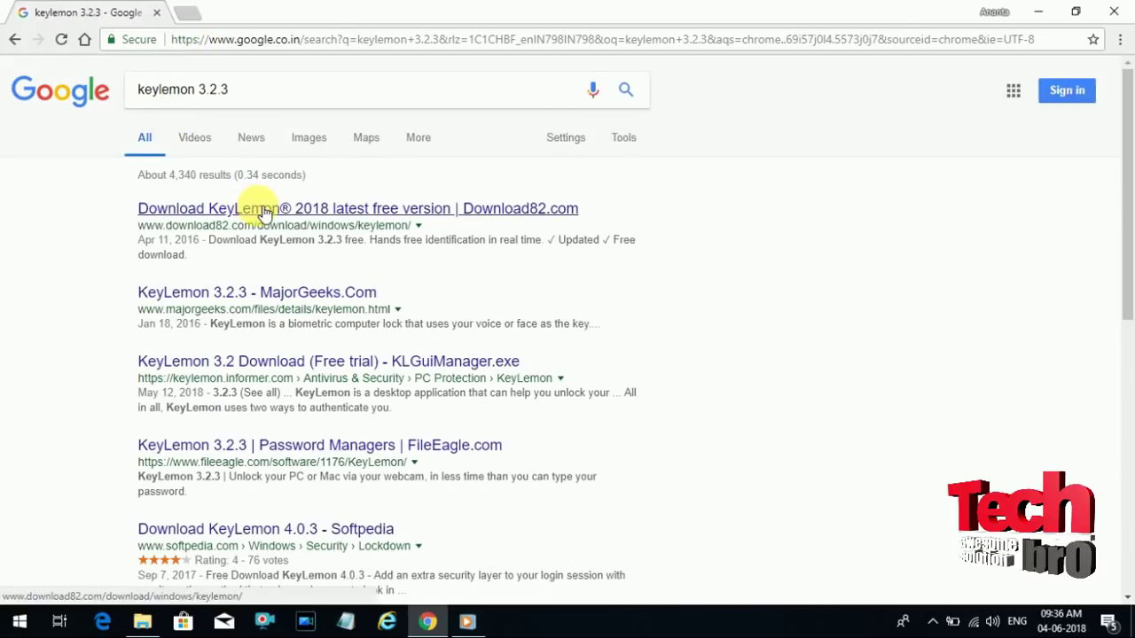
{"action": "left_click", "coordinate": [259, 211]}
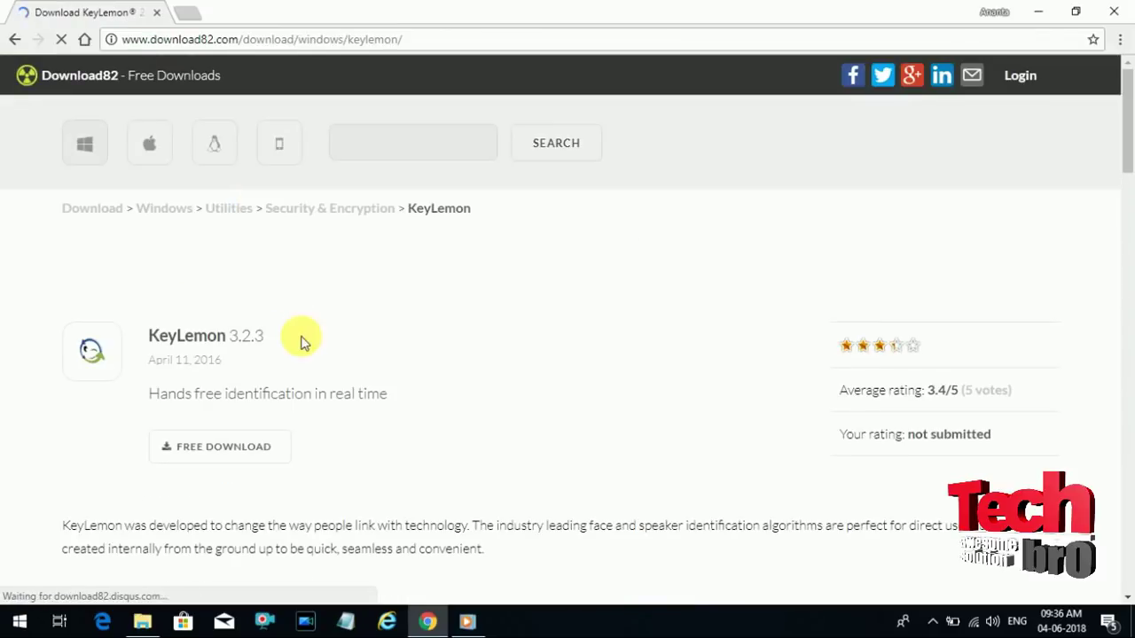
{"action": "left_click", "coordinate": [238, 459]}
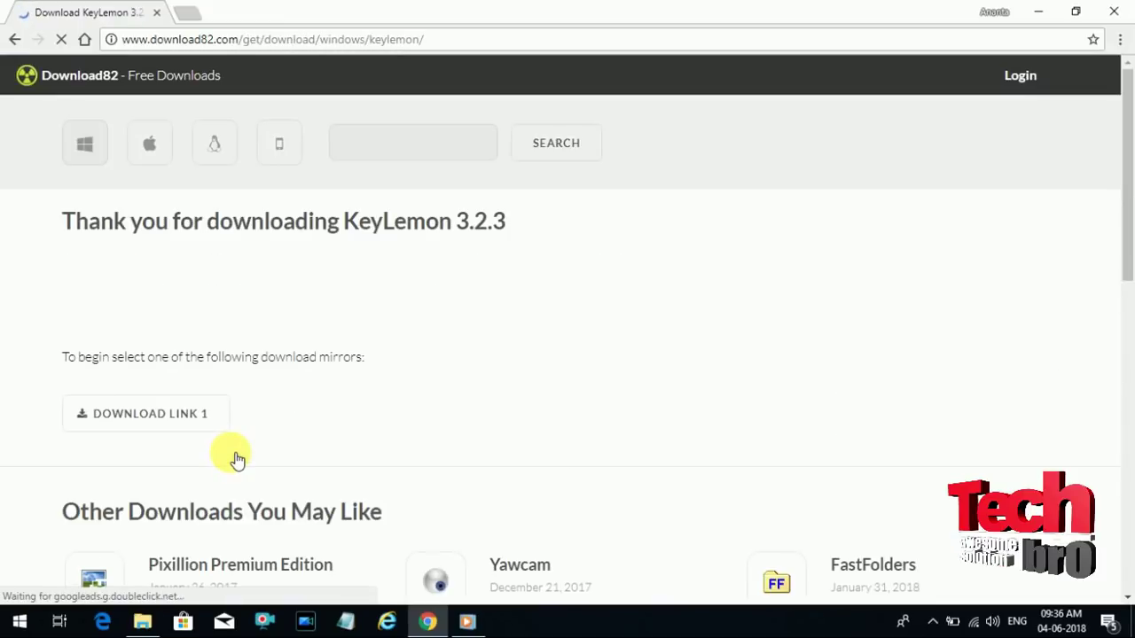
{"action": "left_click", "coordinate": [165, 425]}
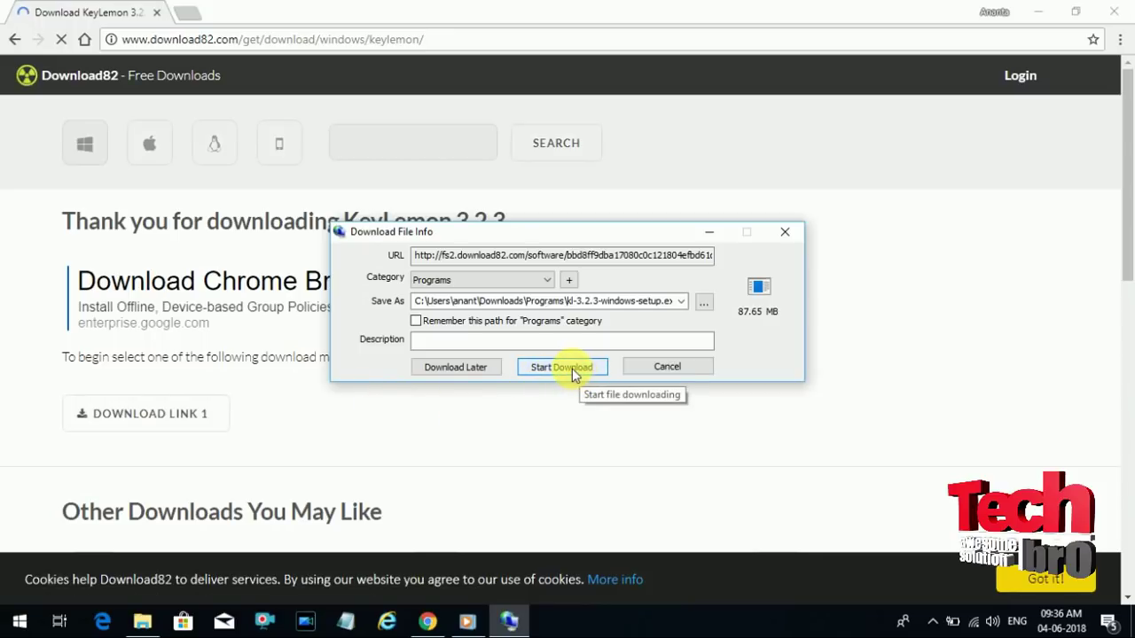
Start the IDM download of the 87.65 MB kl-3.2.3-windows-setup.exe
{"action": "left_click", "coordinate": [571, 368]}
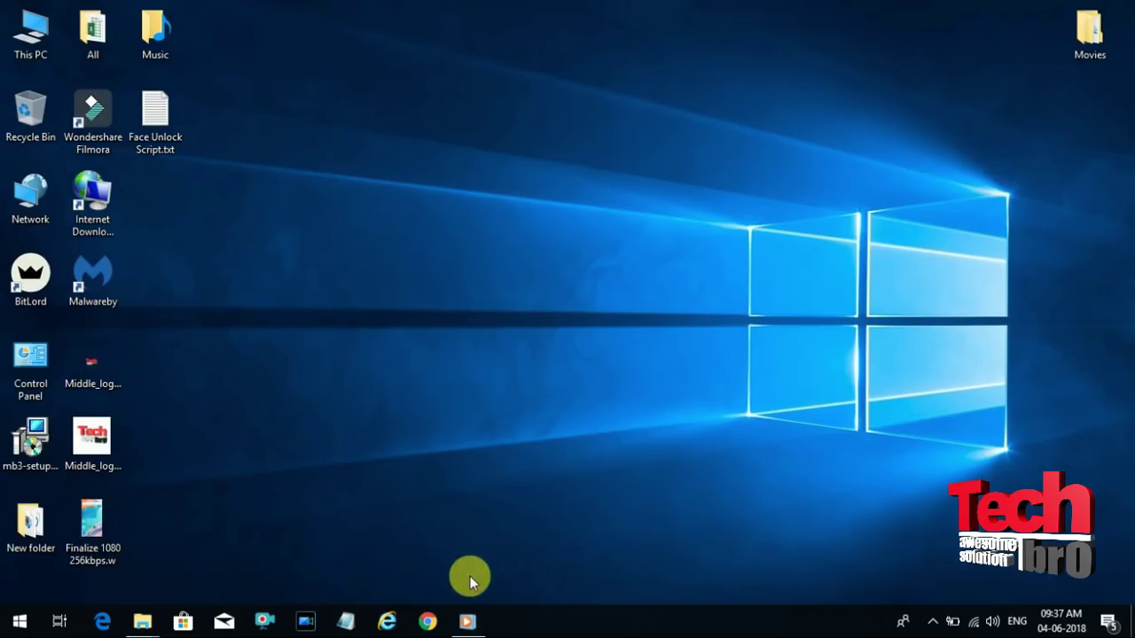
Run kl-3.2.3-windows-setup.exe from the Programs folder and allow it through UAC
{"action": "left_click", "coordinate": [142, 621]}
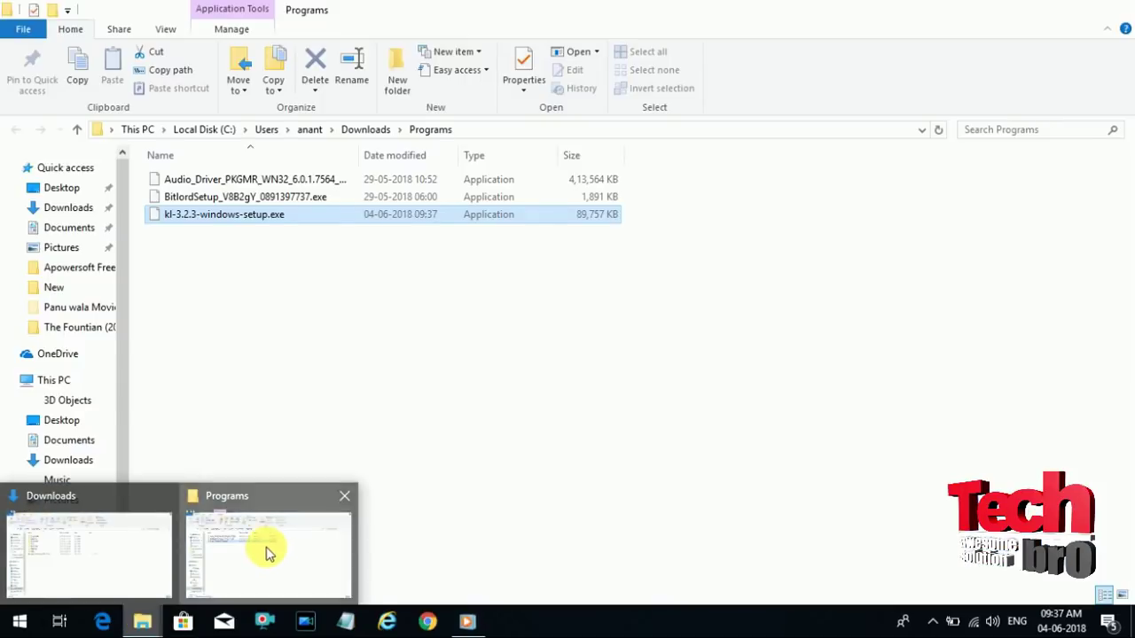
{"action": "left_click", "coordinate": [266, 550]}
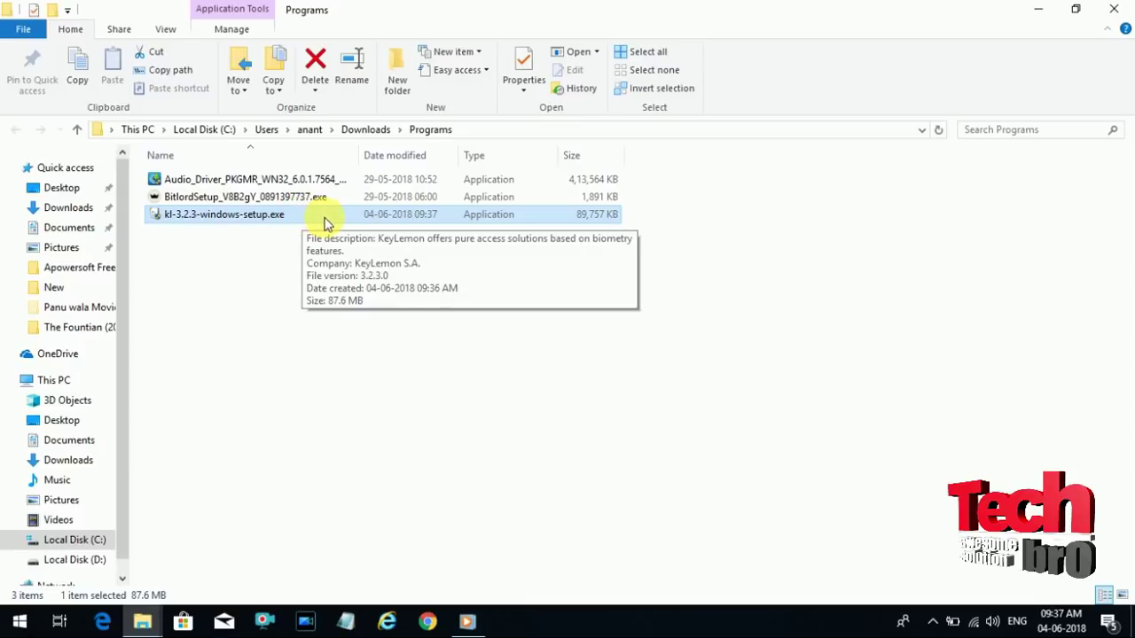
{"action": "double_click", "coordinate": [324, 222]}
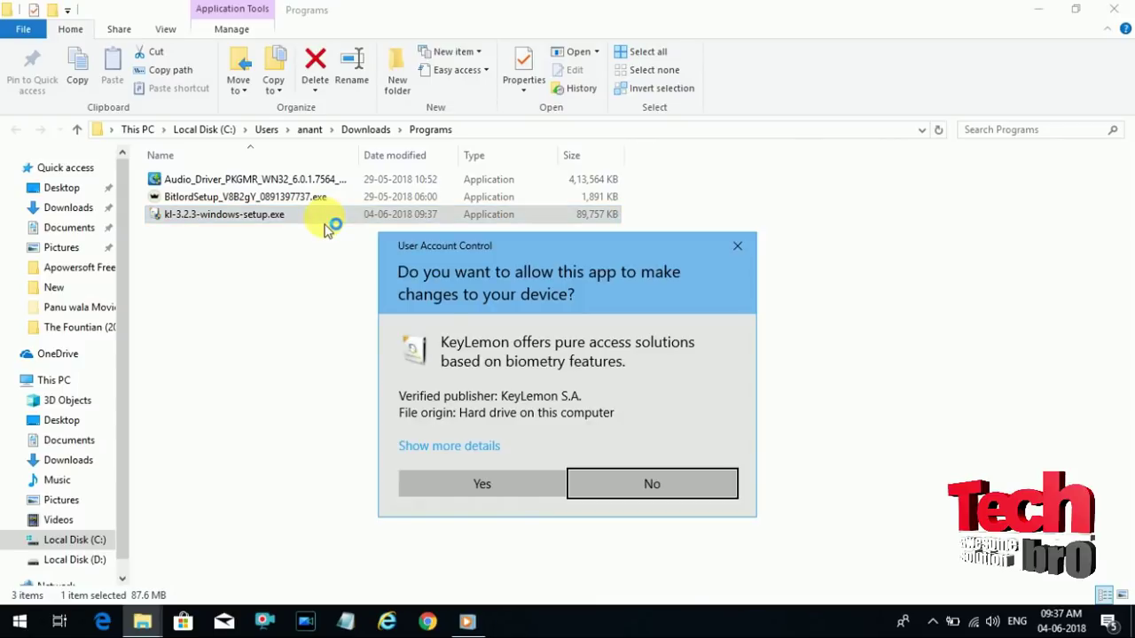
{"action": "left_click", "coordinate": [497, 489]}
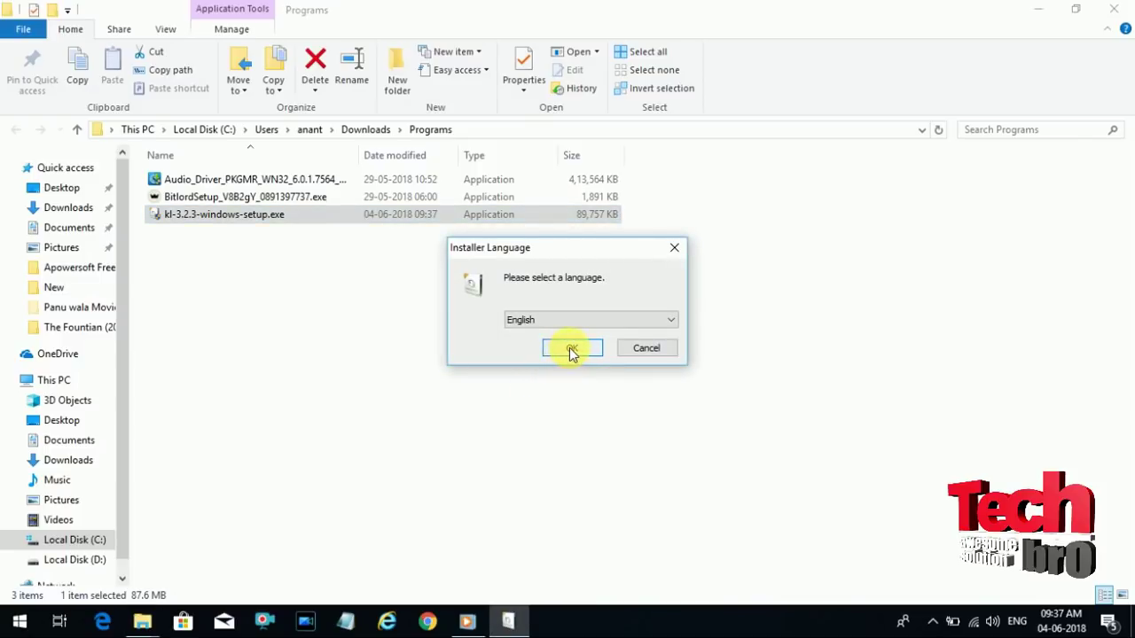
Install KeyLemon in English, accepting the license and keeping default folder and Start Menu shortcuts
{"action": "left_click", "coordinate": [570, 349]}
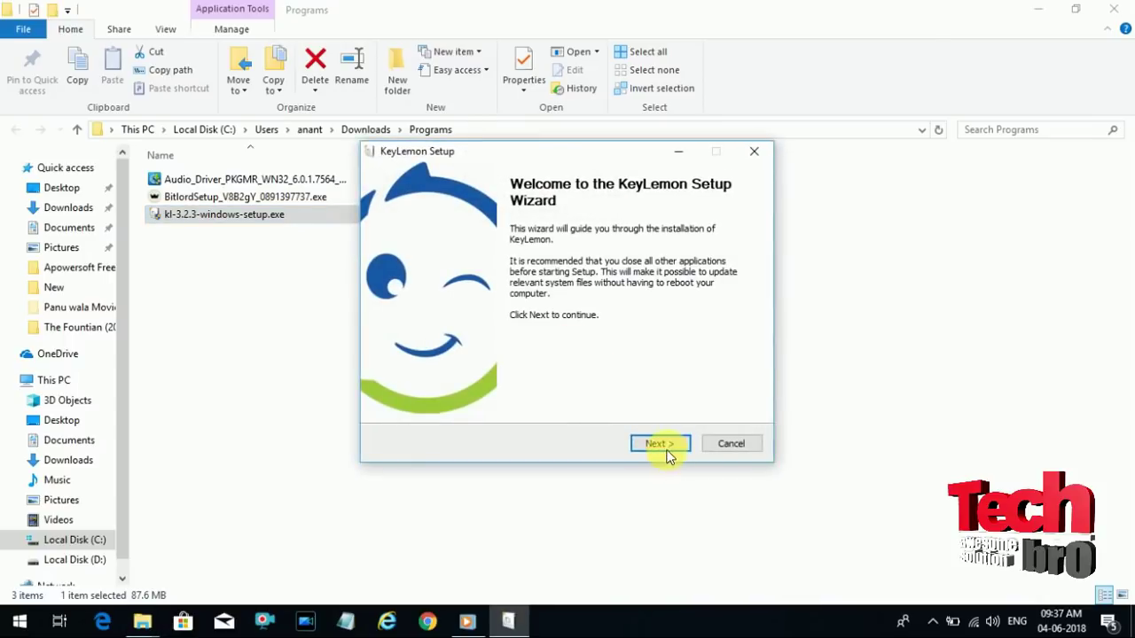
{"action": "left_click", "coordinate": [661, 450]}
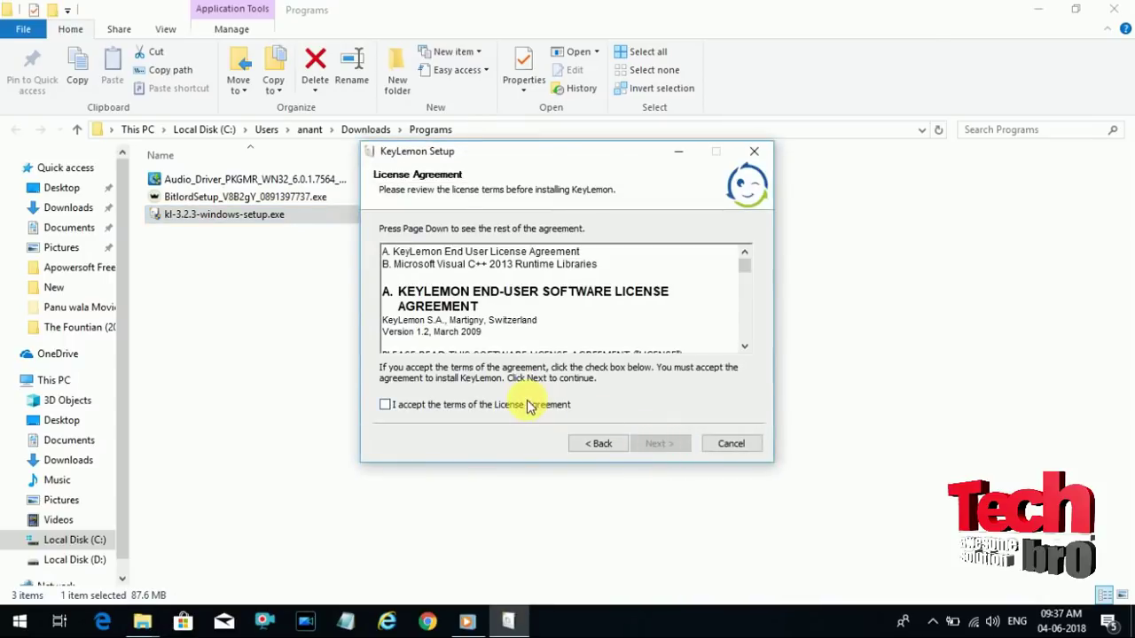
{"action": "left_click", "coordinate": [385, 405]}
{"action": "left_click", "coordinate": [656, 445]}
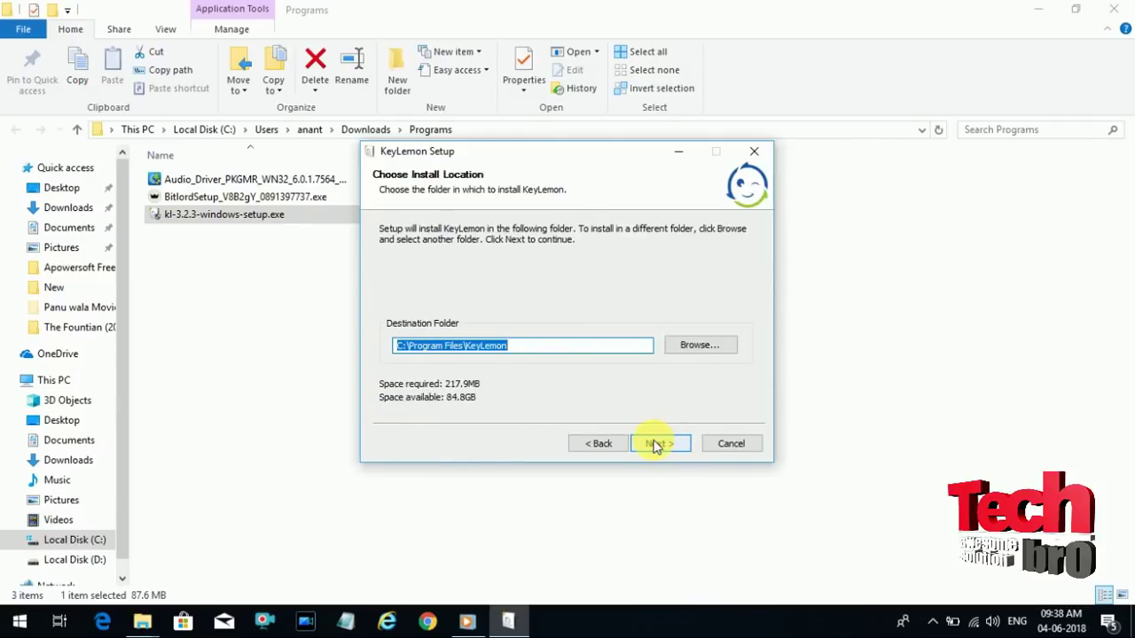
{"action": "left_click", "coordinate": [656, 445]}
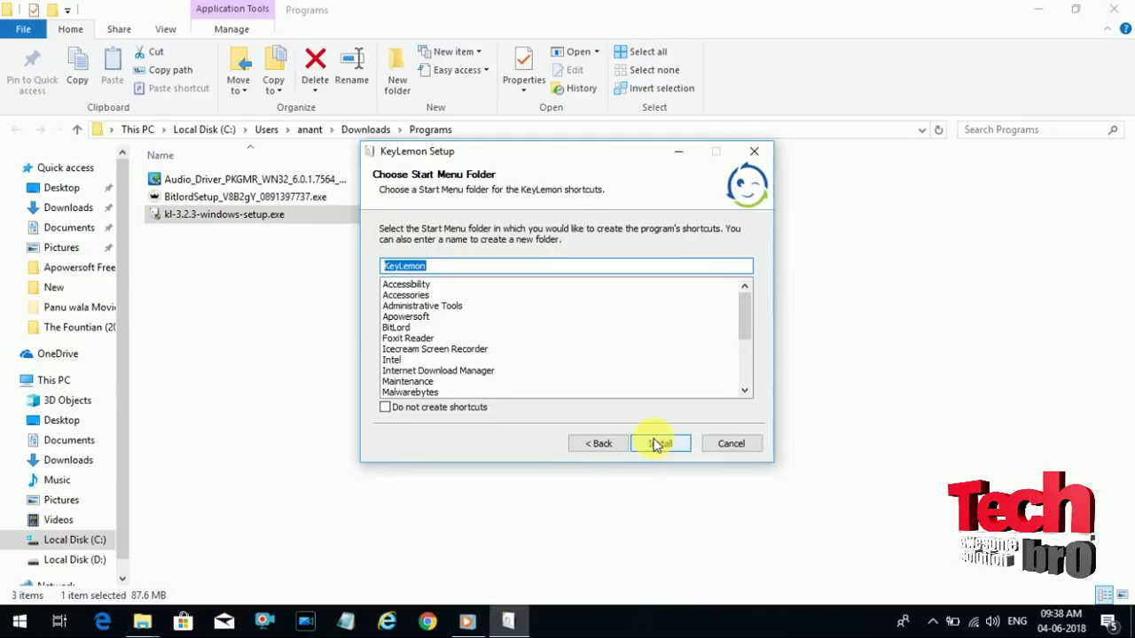
{"action": "left_click", "coordinate": [656, 445]}
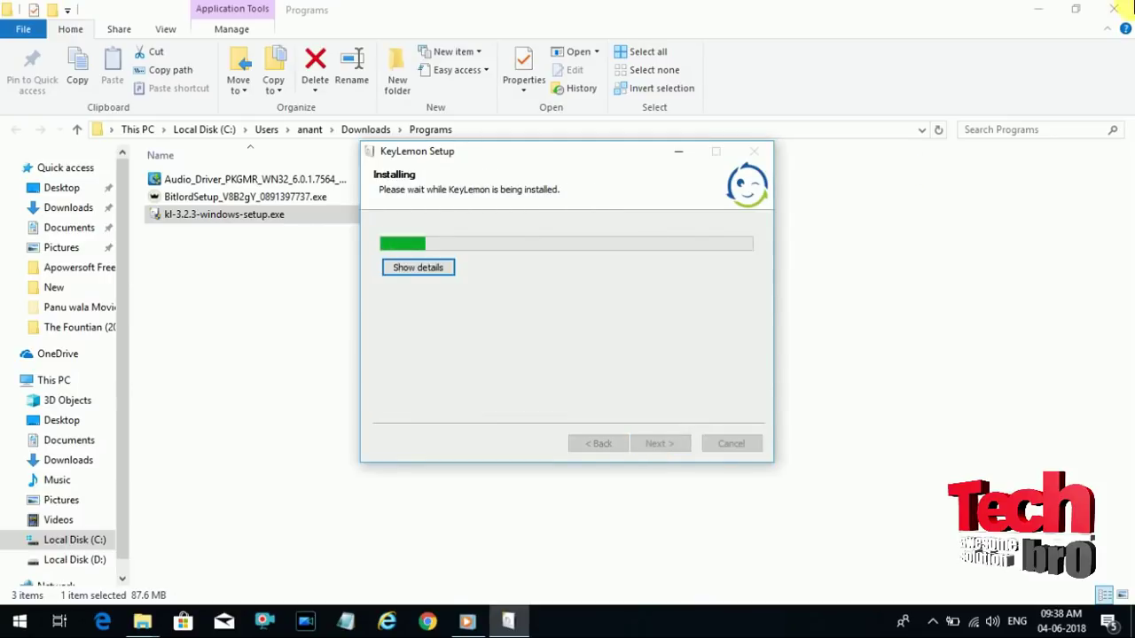
Close the Programs folder window while the installation finishes
{"action": "left_click", "coordinate": [1113, 9]}
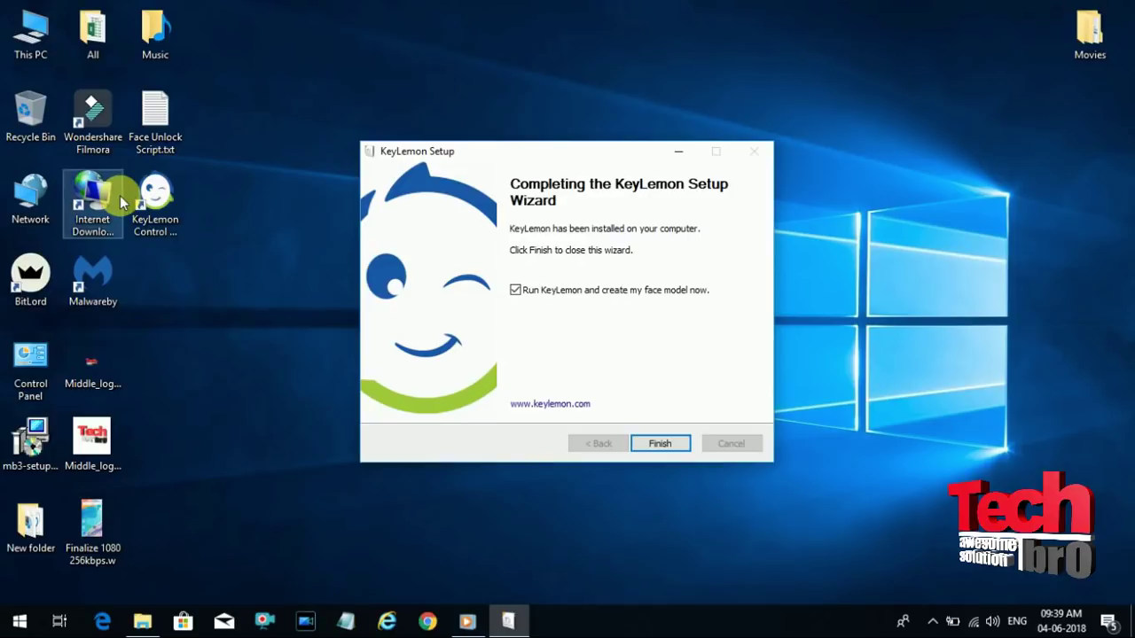
Finish setup without creating a face model, then launch KeyLemon Control Center from the desktop
{"action": "left_click", "coordinate": [515, 290]}
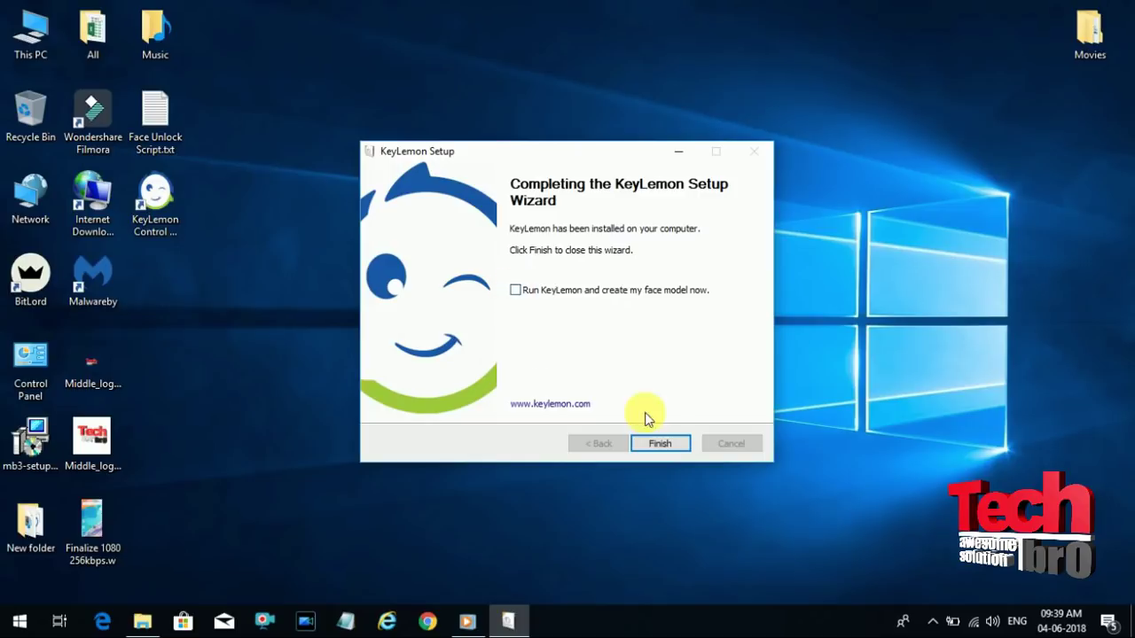
{"action": "left_click", "coordinate": [657, 446]}
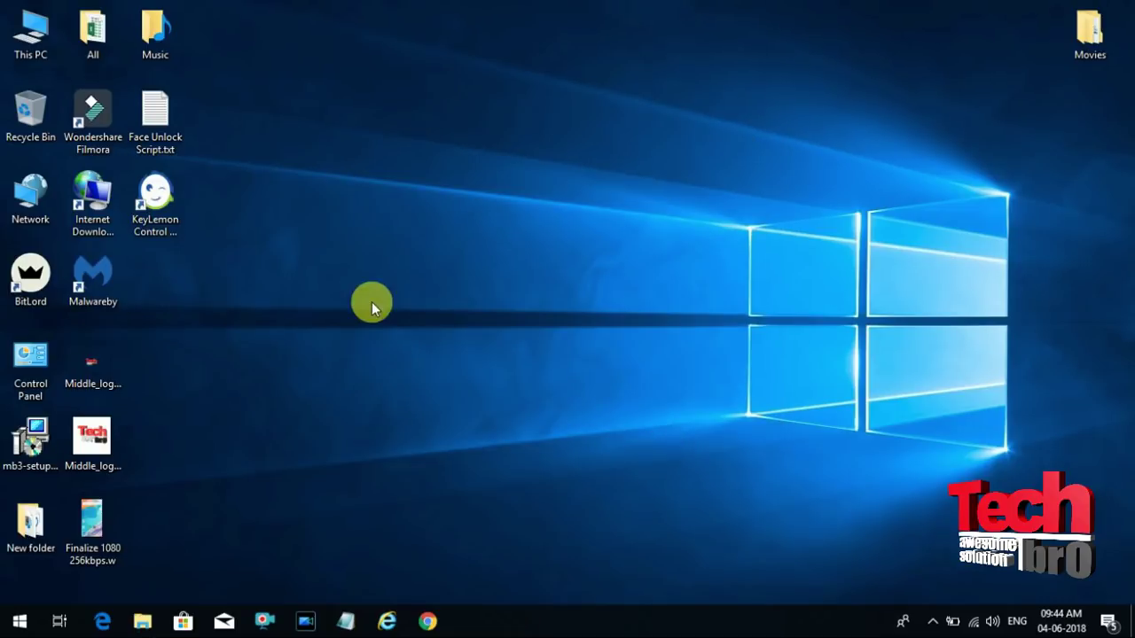
{"action": "double_click", "coordinate": [135, 197]}
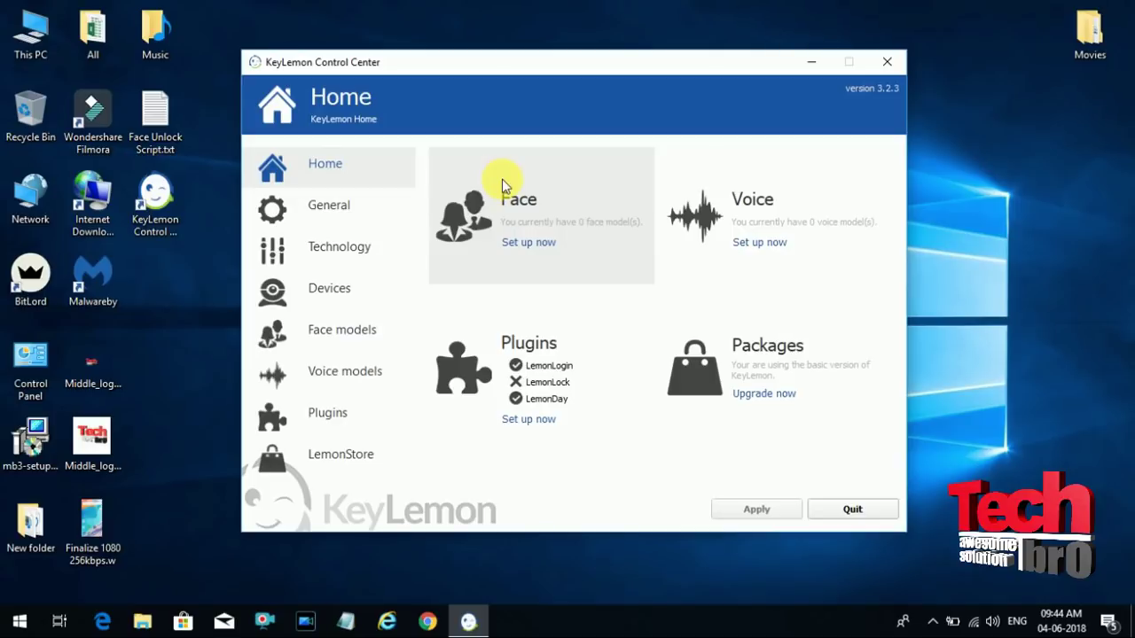
Choose 'Set up now' for Face and begin creating a face profile
{"action": "left_click", "coordinate": [541, 244]}
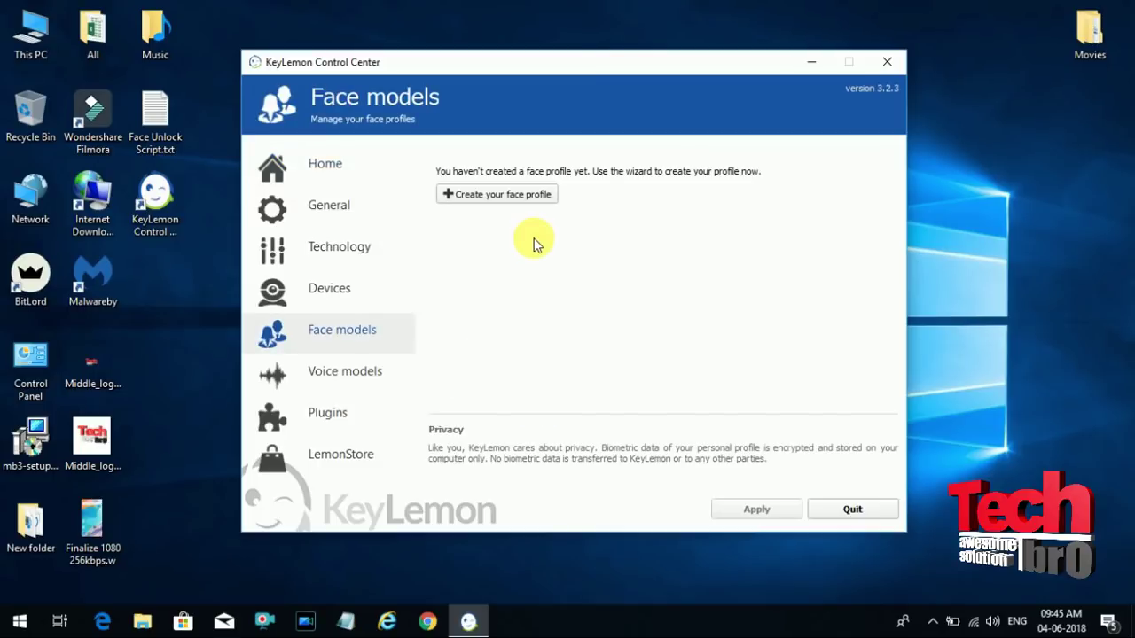
{"action": "left_click", "coordinate": [509, 195]}
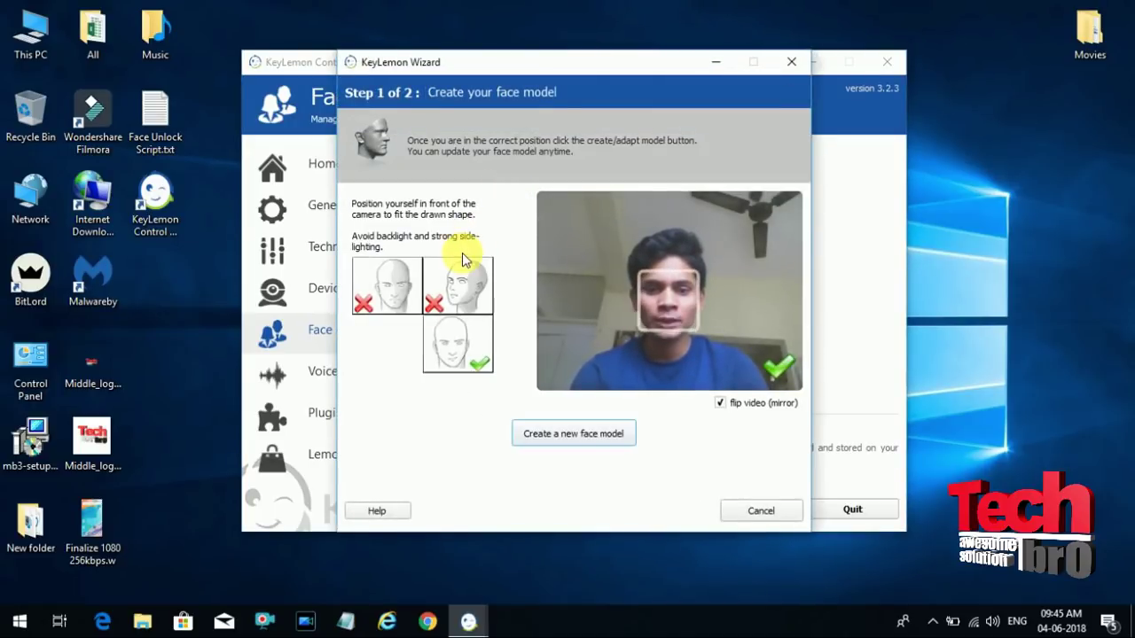
Capture a new face model from the webcam and advance to step 2 of 2
{"action": "left_click", "coordinate": [592, 441]}
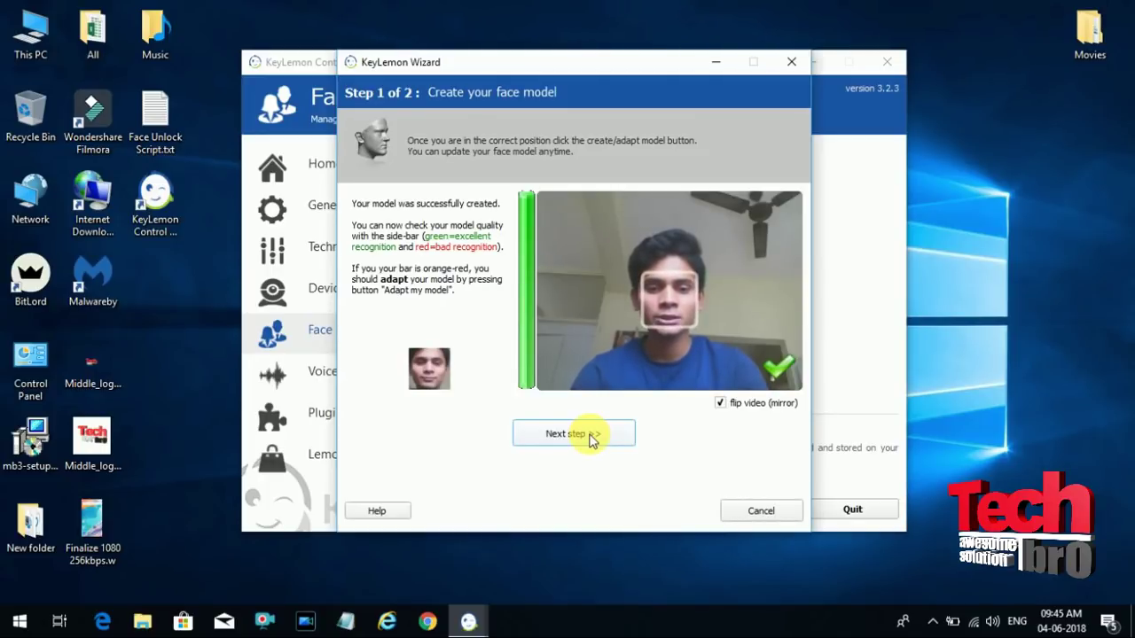
{"action": "left_click", "coordinate": [589, 436]}
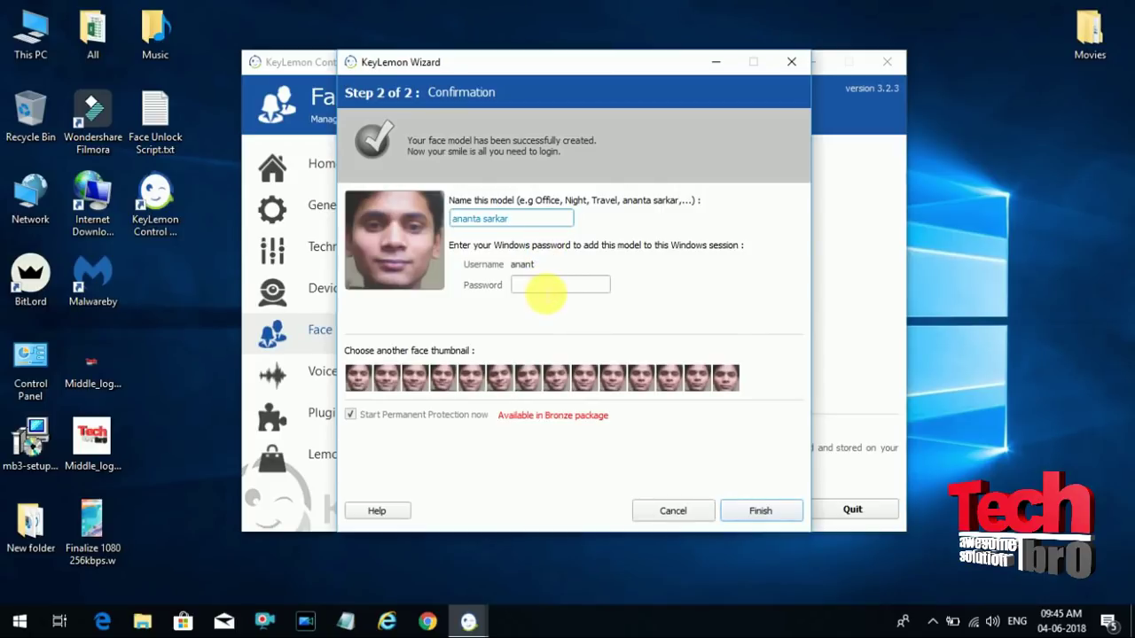
Enter the Windows account password and finish saving the face model
{"action": "left_click", "coordinate": [543, 288]}
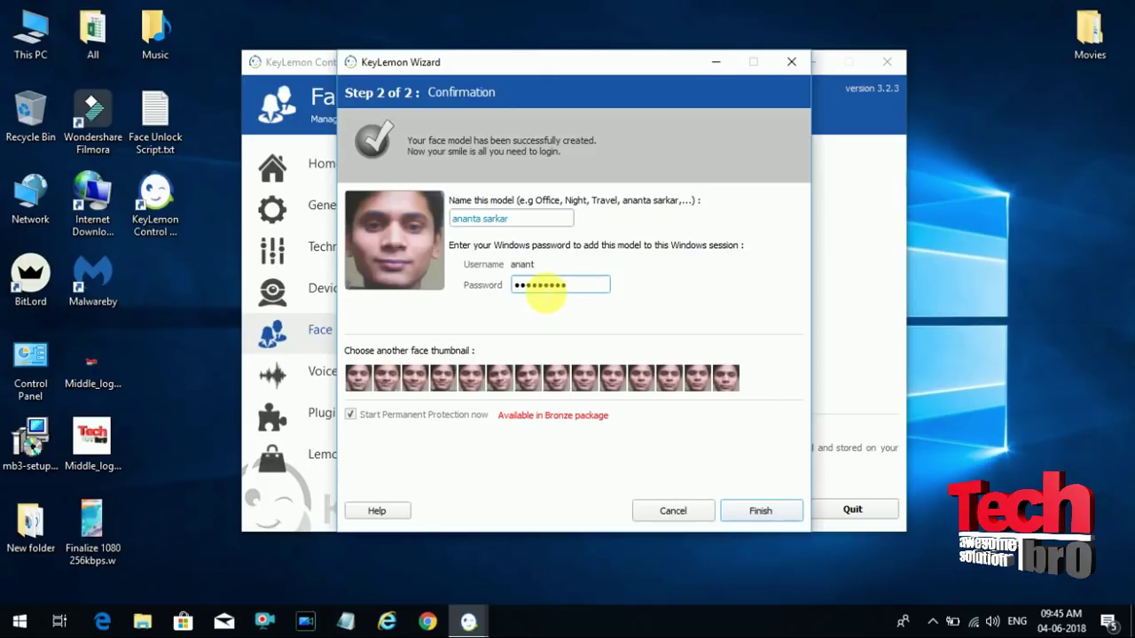
{"action": "left_click", "coordinate": [753, 513]}
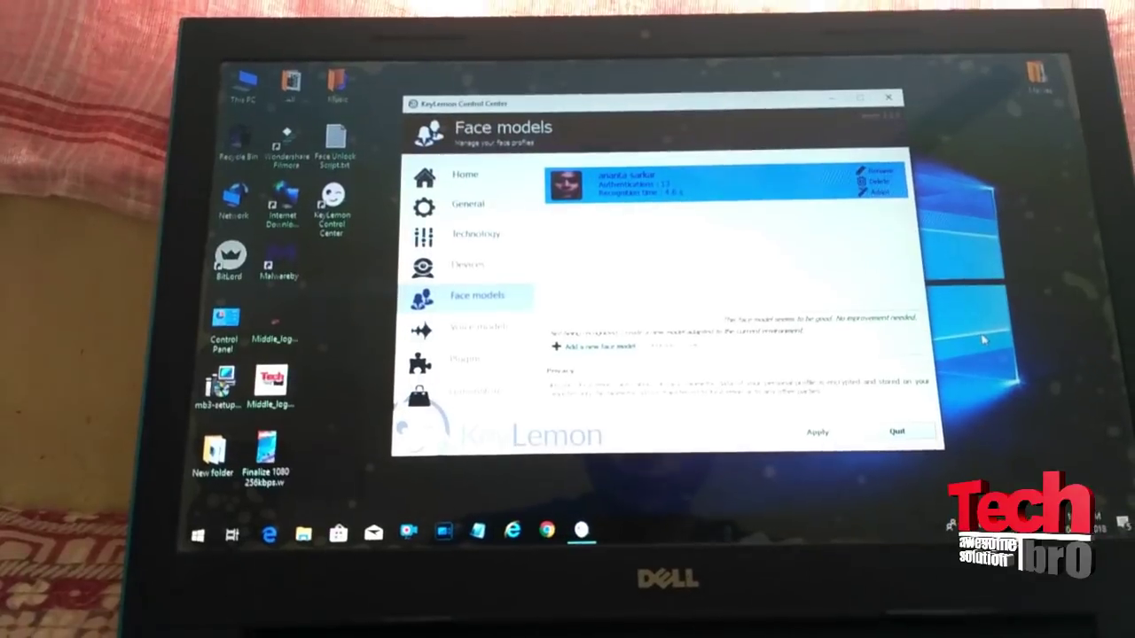
Lock Windows with Win+L four times, unlocking each time by face recognition
{"action": "key", "text": "super+l"}
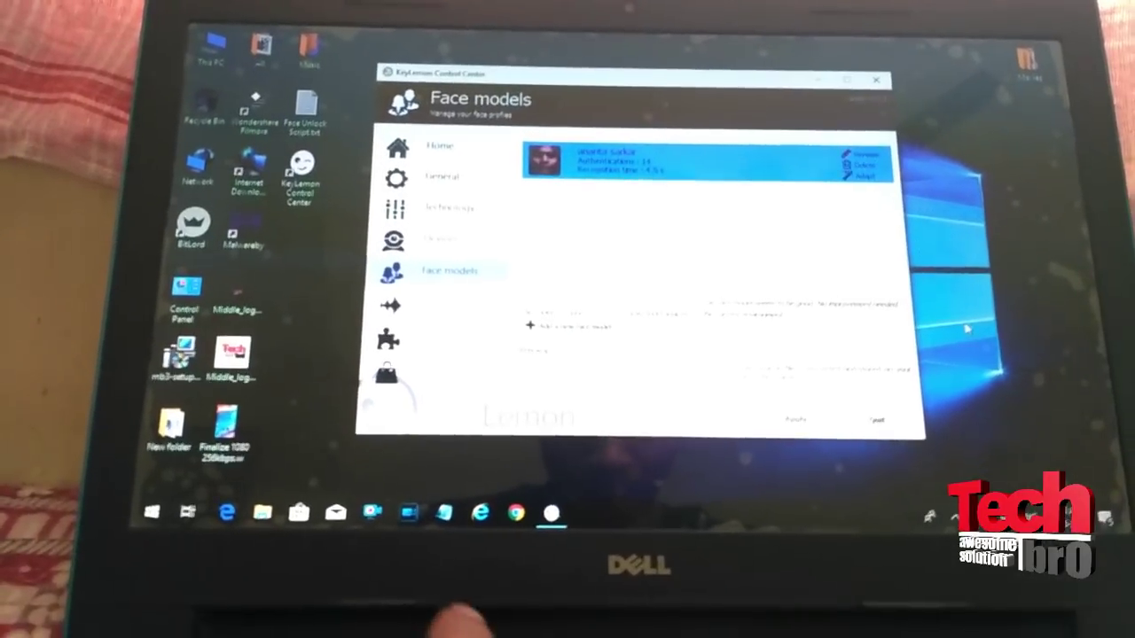
{"action": "key", "text": "super+l"}
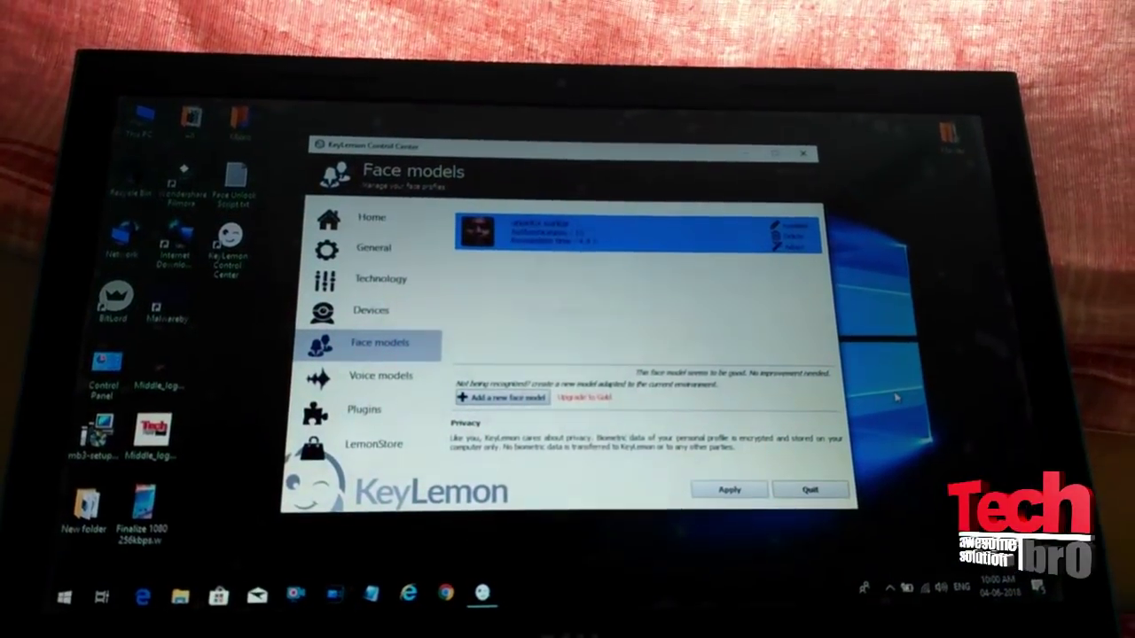
{"action": "key", "text": "super+l"}
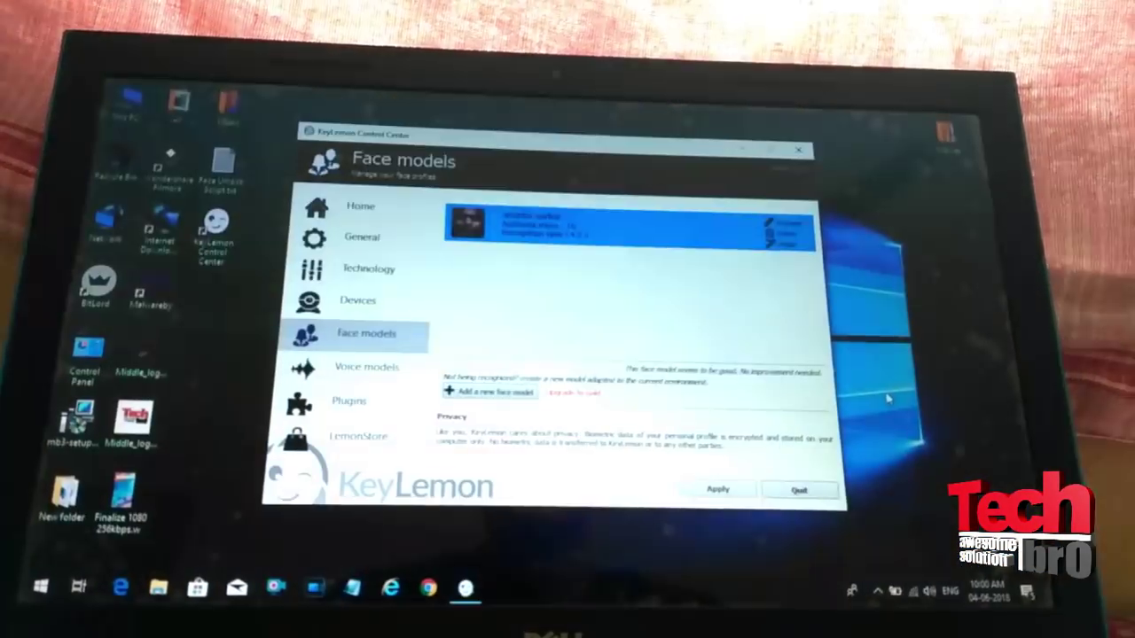
{"action": "key", "text": "super+l"}
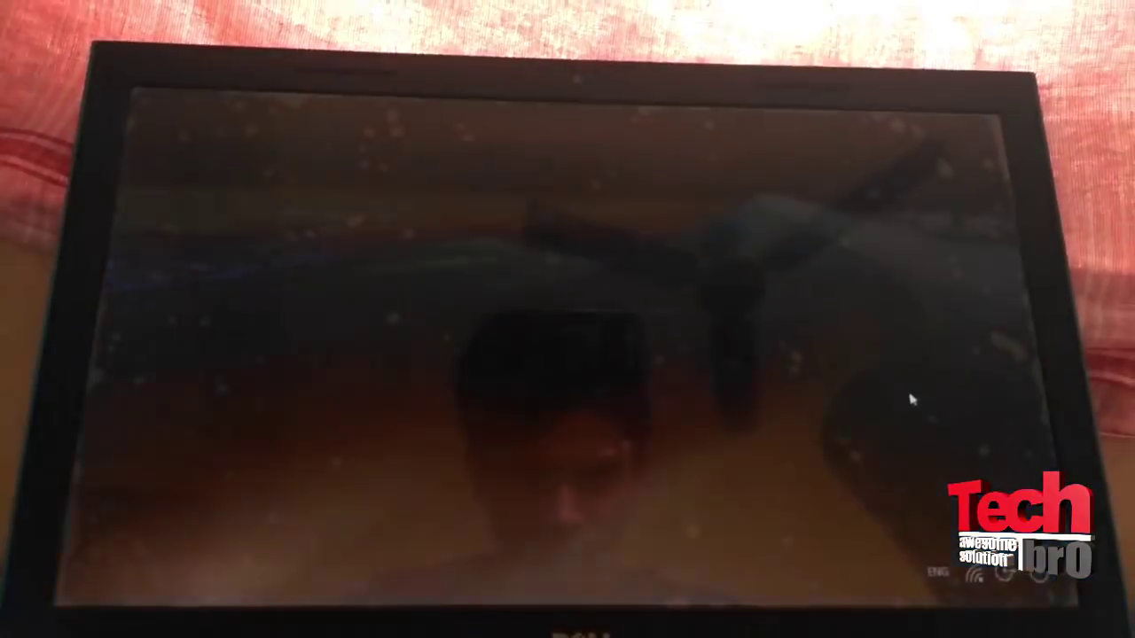